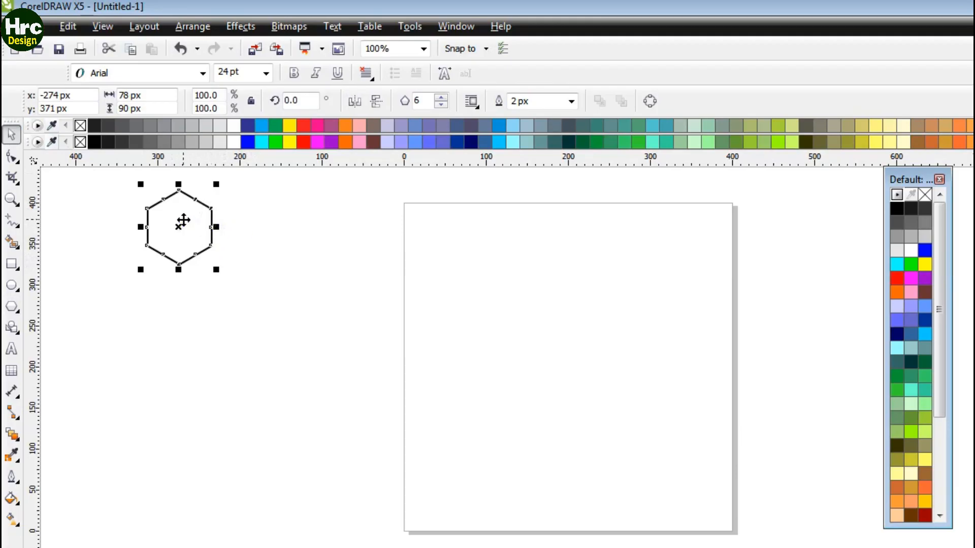
Step: Duplicate the hexagon downward to build a staggered column of five touching hexagons, and group the column
{"action": "left_click_drag", "start_coordinate": [182, 222], "coordinate": [190, 442]}
{"action": "right_click", "coordinate": [190, 442]}
{"action": "left_click_drag", "start_coordinate": [82, 181], "coordinate": [254, 496]}
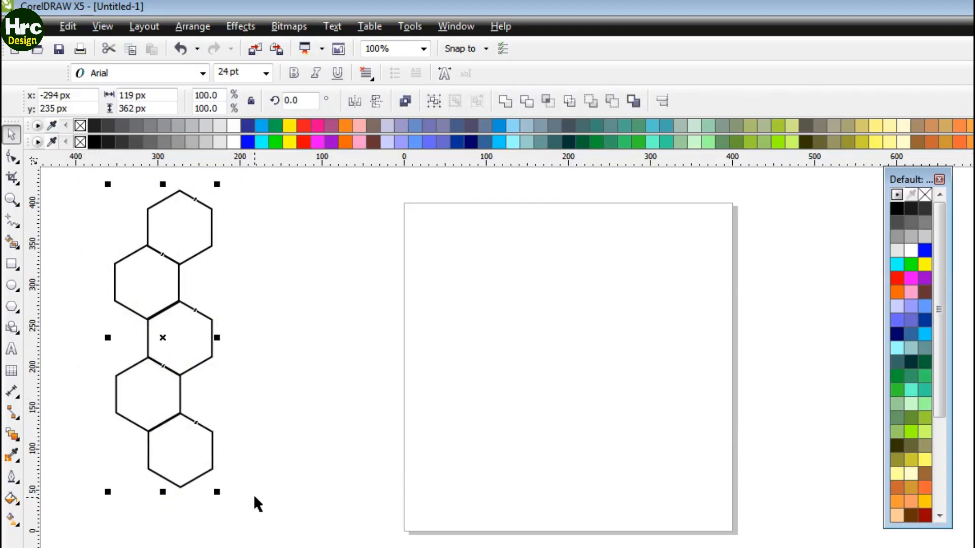
{"action": "left_click", "coordinate": [328, 393]}
{"action": "left_click_drag", "start_coordinate": [181, 326], "coordinate": [255, 330]}
{"action": "left_click", "coordinate": [313, 349]}
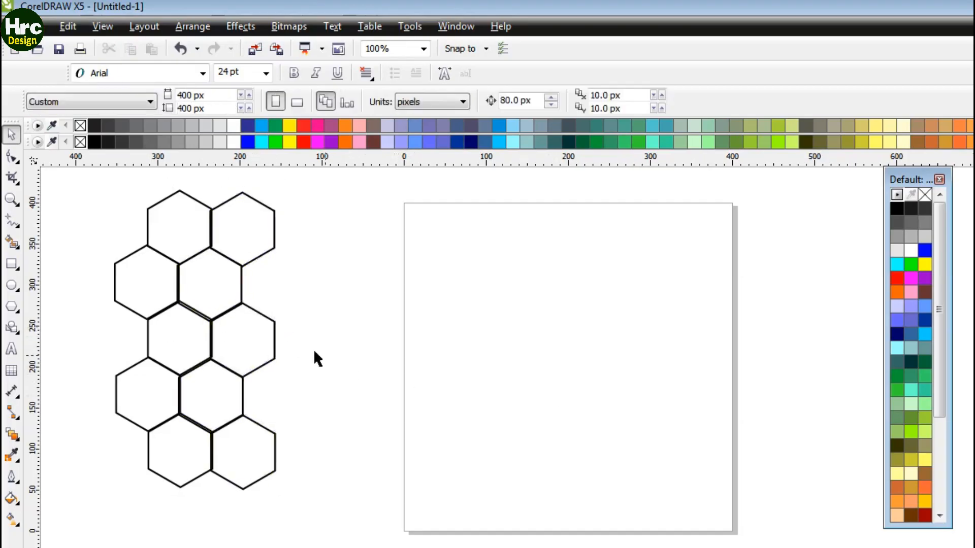
{"action": "left_click_drag", "start_coordinate": [242, 303], "coordinate": [275, 320]}
{"action": "left_click", "coordinate": [315, 345]}
{"action": "left_click", "coordinate": [247, 294]}
{"action": "key", "text": "Delete"}
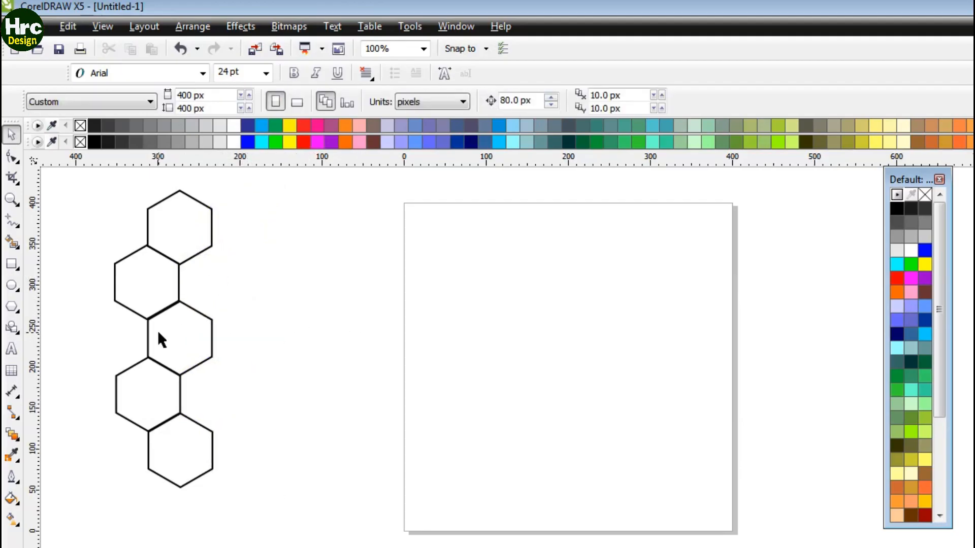
Step: Copy the hexagon column one cell sideways and repeat the duplication four more times to form a six-column honeycomb
{"action": "left_click_drag", "start_coordinate": [141, 286], "coordinate": [211, 282]}
{"action": "right_click", "coordinate": [211, 283]}
{"action": "key", "text": "ctrl+r"}
{"action": "key", "text": "ctrl+r"}
{"action": "key", "text": "ctrl+r"}
{"action": "key", "text": "ctrl+r"}
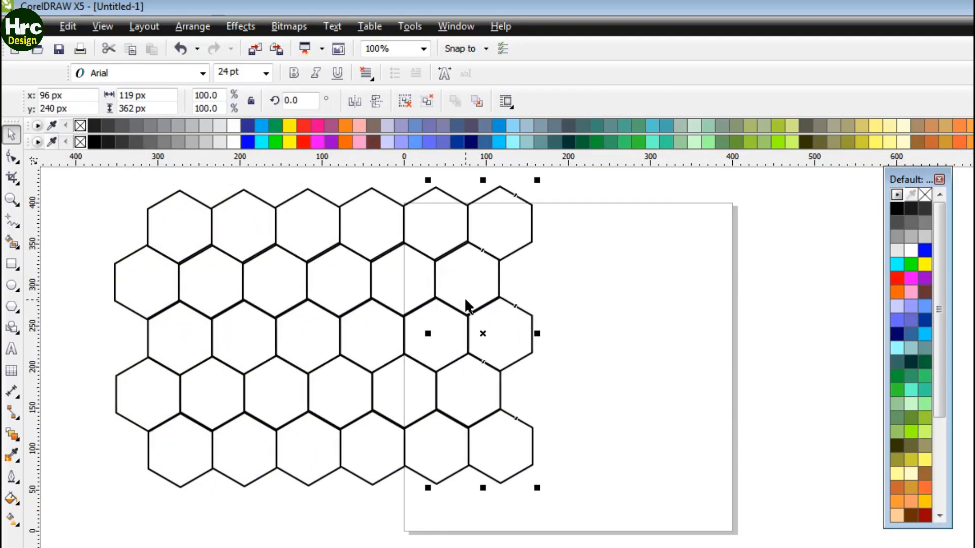
Step: Select all the hexagon columns and move the whole honeycomb onto the page
{"action": "key", "text": "z"}
{"action": "right_click", "coordinate": [703, 345]}
{"action": "left_click", "coordinate": [12, 136]}
{"action": "left_click_drag", "start_coordinate": [307, 224], "coordinate": [603, 471]}
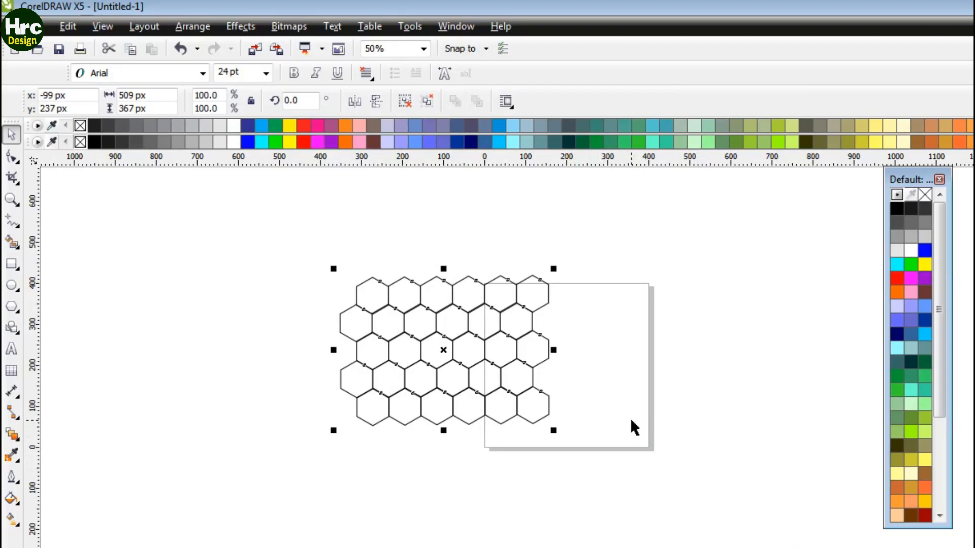
{"action": "left_click_drag", "start_coordinate": [479, 359], "coordinate": [581, 363]}
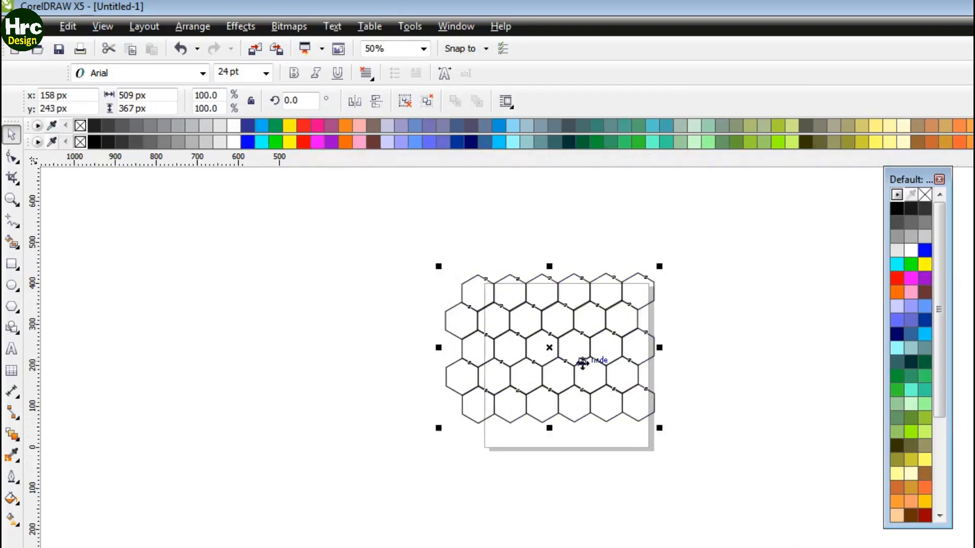
Step: Draw a circle about 354 px in diameter beside the honeycomb, and shift the honeycomb to cover the page more centrally
{"action": "left_click", "coordinate": [106, 321]}
{"action": "left_click", "coordinate": [12, 285]}
{"action": "left_click_drag", "start_coordinate": [265, 317], "coordinate": [411, 462]}
{"action": "key", "text": "space"}
{"action": "left_click_drag", "start_coordinate": [322, 374], "coordinate": [293, 329]}
{"action": "left_click", "coordinate": [506, 366]}
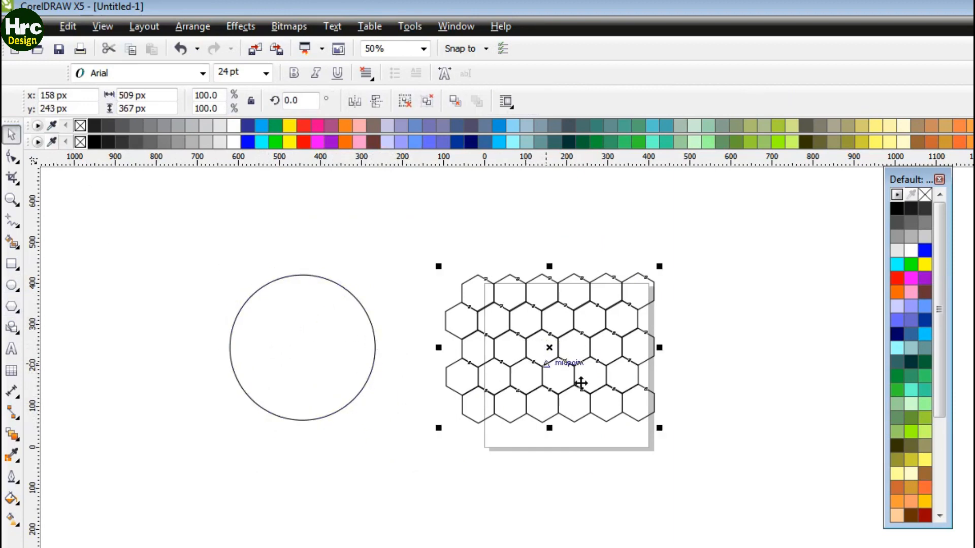
{"action": "left_click_drag", "start_coordinate": [571, 347], "coordinate": [584, 359]}
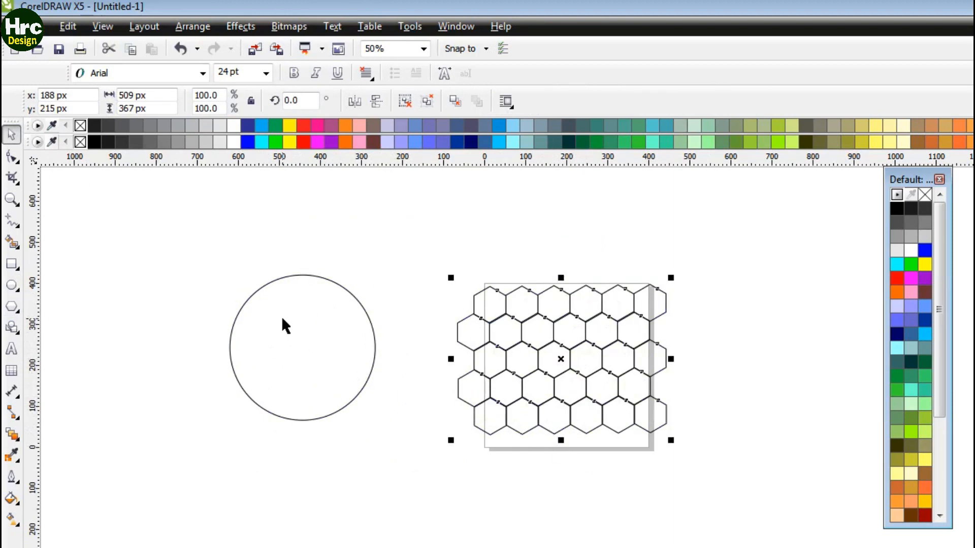
Step: Use Smart Fill to fill eight spaced-out hexagons of the honeycomb with the blue-grey fill
{"action": "left_click", "coordinate": [12, 242]}
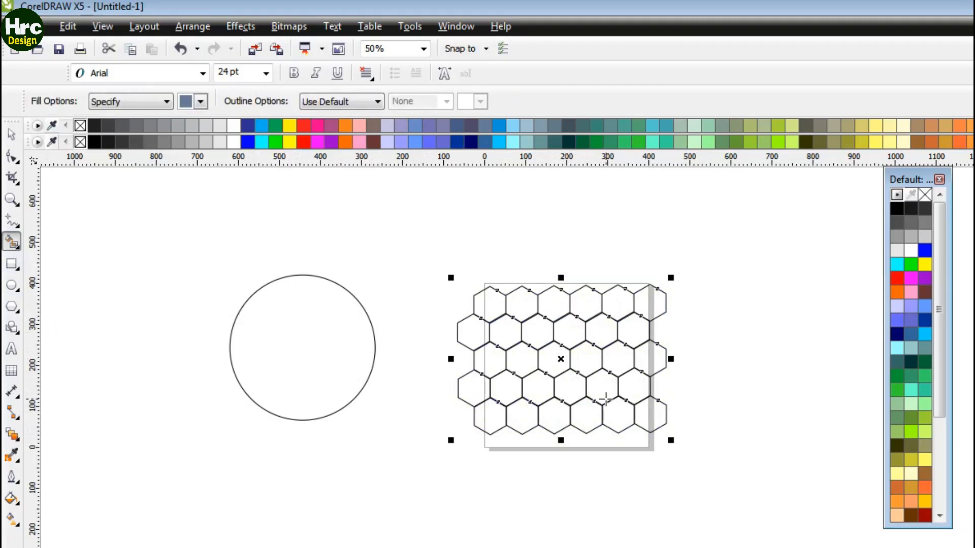
{"action": "left_click", "coordinate": [552, 361]}
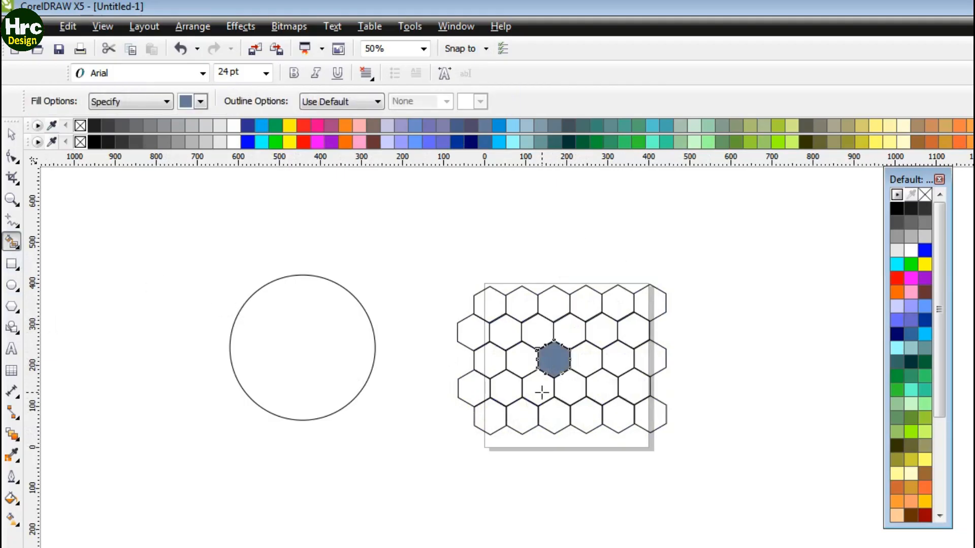
{"action": "left_click", "coordinate": [620, 359]}
{"action": "left_click", "coordinate": [554, 305]}
{"action": "left_click", "coordinate": [504, 333]}
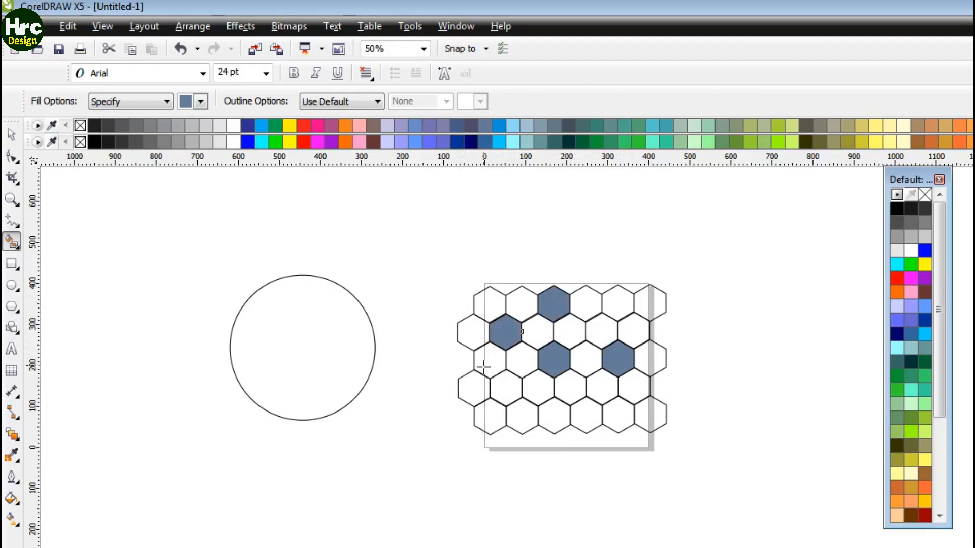
{"action": "left_click", "coordinate": [501, 390]}
{"action": "left_click", "coordinate": [561, 419]}
{"action": "left_click", "coordinate": [618, 416]}
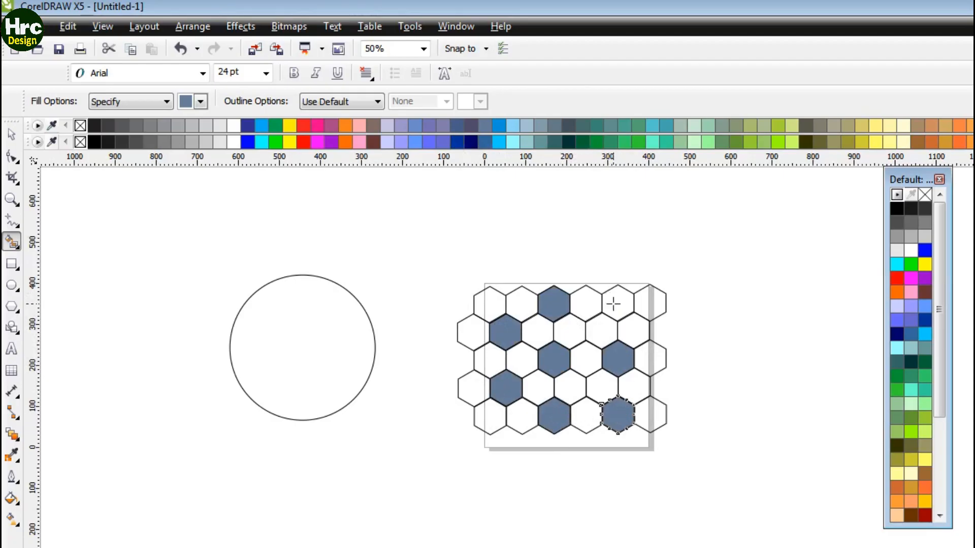
{"action": "left_click", "coordinate": [610, 305]}
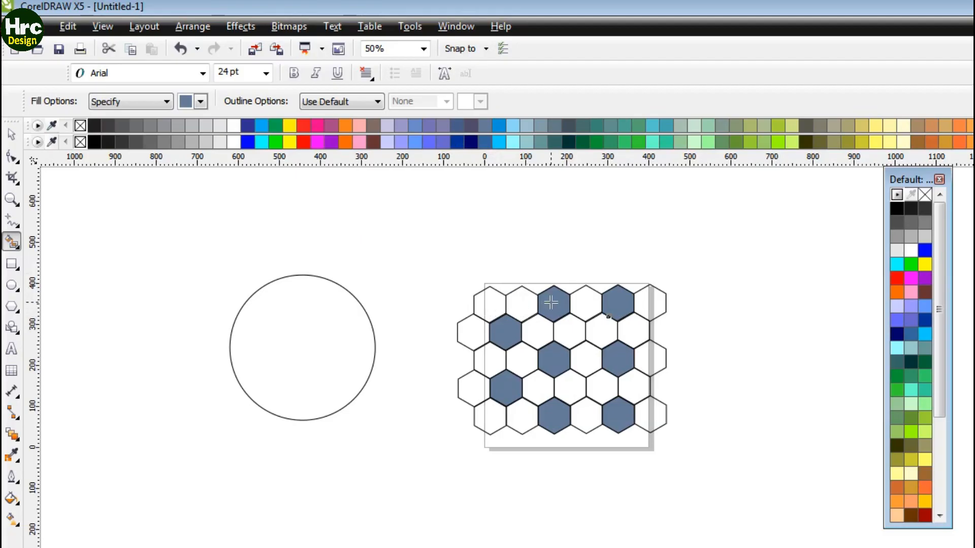
Step: Recolor the eight blue-grey hexagons black and select the whole honeycomb pattern
{"action": "left_click", "coordinate": [94, 141]}
{"action": "left_click", "coordinate": [97, 128]}
{"action": "left_click", "coordinate": [510, 389]}
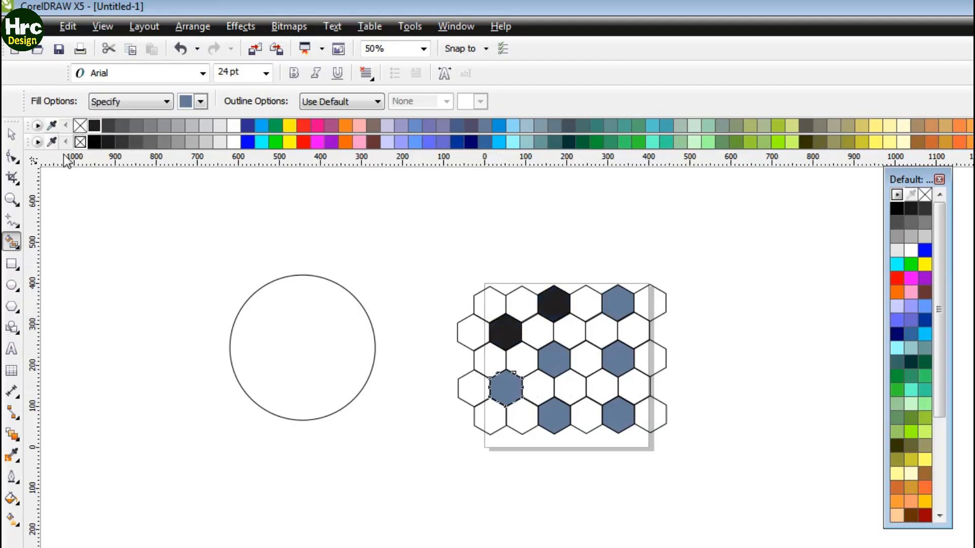
{"action": "left_click", "coordinate": [101, 127]}
{"action": "left_click", "coordinate": [557, 417]}
{"action": "left_click", "coordinate": [96, 126]}
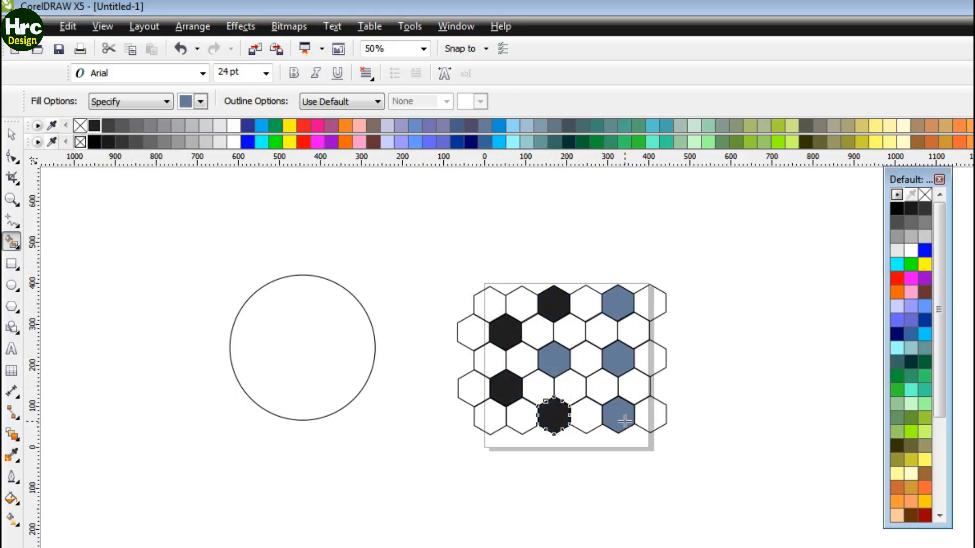
{"action": "left_click", "coordinate": [624, 422]}
{"action": "left_click", "coordinate": [101, 126]}
{"action": "left_click", "coordinate": [617, 369]}
{"action": "left_click", "coordinate": [102, 126]}
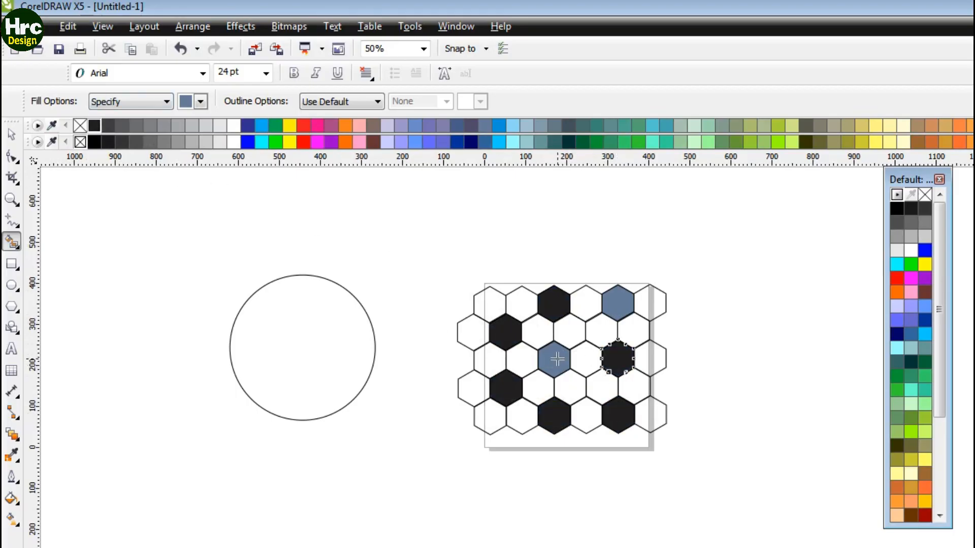
{"action": "left_click", "coordinate": [558, 360]}
{"action": "left_click", "coordinate": [108, 126]}
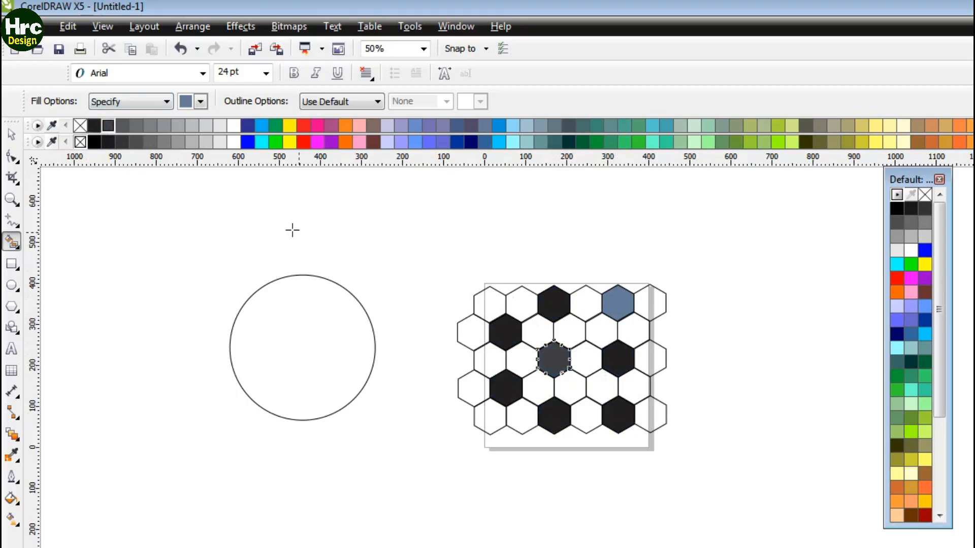
{"action": "left_click", "coordinate": [95, 127]}
{"action": "left_click", "coordinate": [620, 309]}
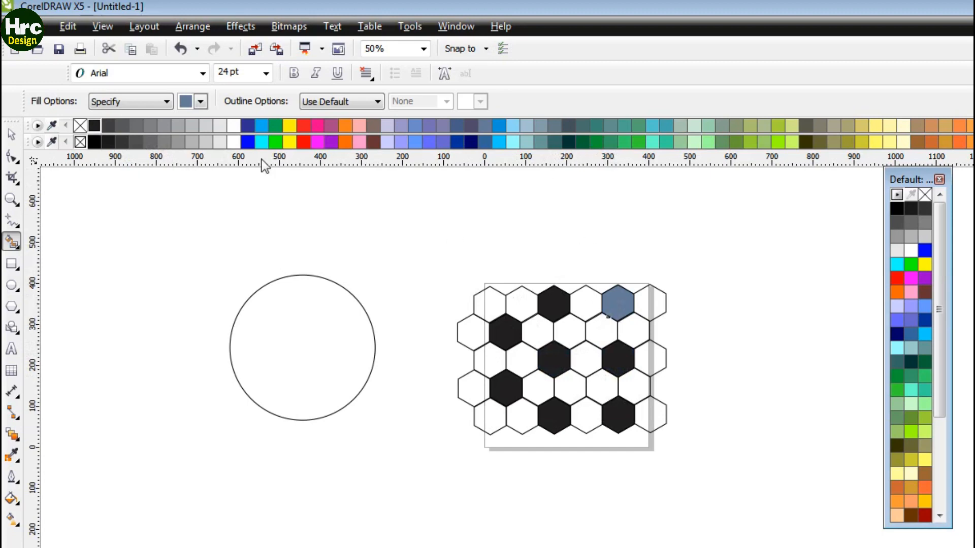
{"action": "left_click", "coordinate": [94, 127]}
{"action": "key", "text": "space"}
{"action": "left_click_drag", "start_coordinate": [416, 259], "coordinate": [702, 470]}
Step: Try solid blue, yellow, cream and light yellow fills on the circle
{"action": "left_click", "coordinate": [307, 275]}
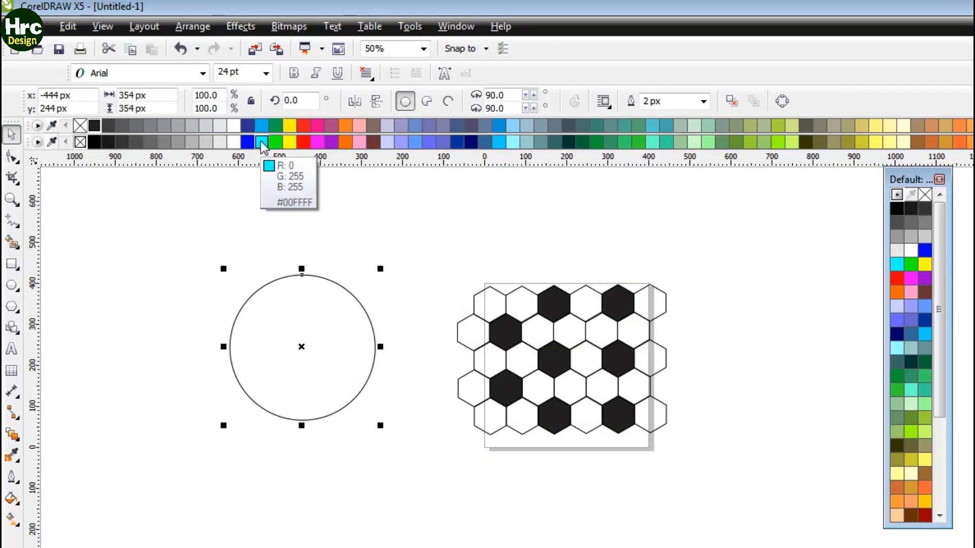
{"action": "left_click", "coordinate": [415, 125]}
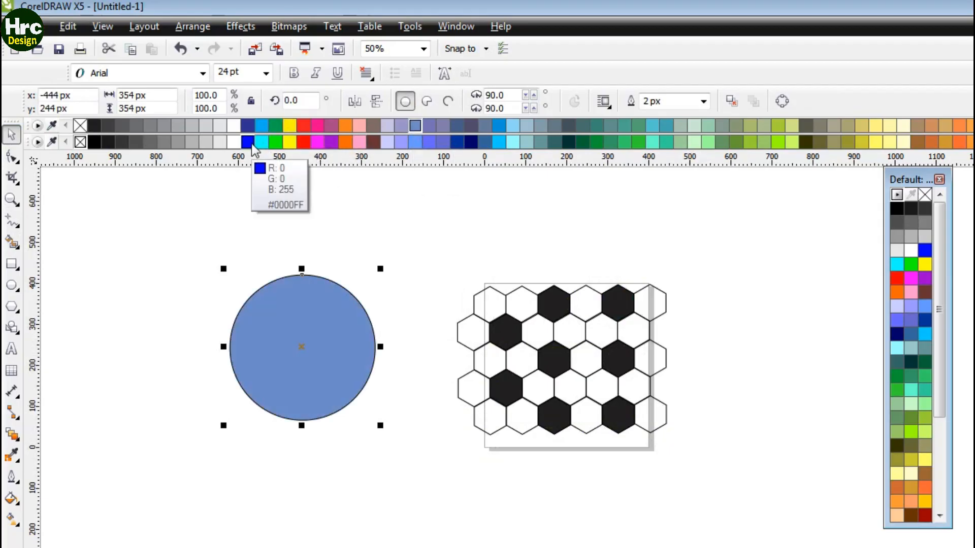
{"action": "left_click", "coordinate": [291, 126]}
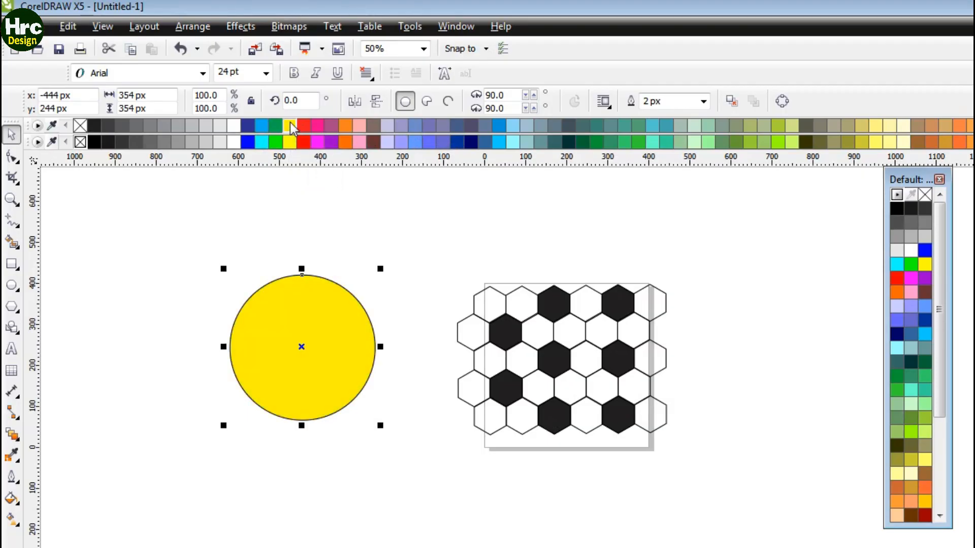
{"action": "left_click", "coordinate": [904, 126]}
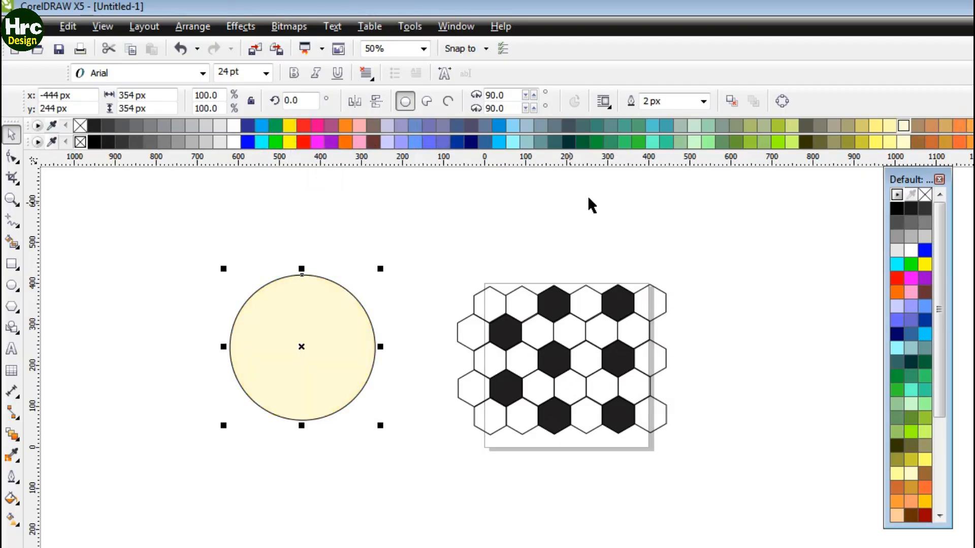
{"action": "left_click", "coordinate": [876, 126]}
Step: Apply a vertical linear gradient to the circle, running from yellow at its upper edge to white
{"action": "left_click", "coordinate": [12, 519]}
{"action": "left_click_drag", "start_coordinate": [307, 290], "coordinate": [303, 360]}
{"action": "left_click", "coordinate": [261, 142]}
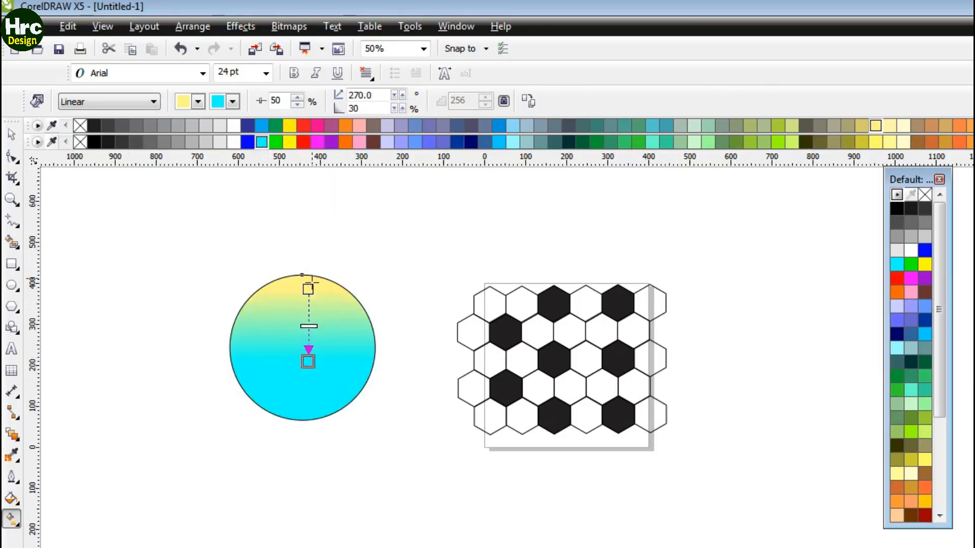
{"action": "left_click", "coordinate": [308, 289]}
{"action": "left_click", "coordinate": [308, 361]}
{"action": "left_click", "coordinate": [233, 142]}
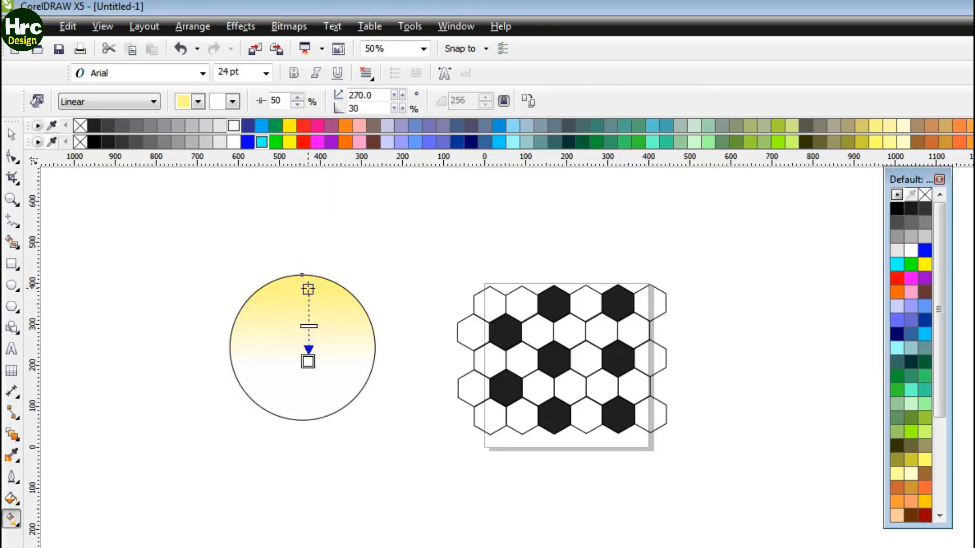
{"action": "left_click", "coordinate": [308, 290]}
{"action": "left_click", "coordinate": [293, 125]}
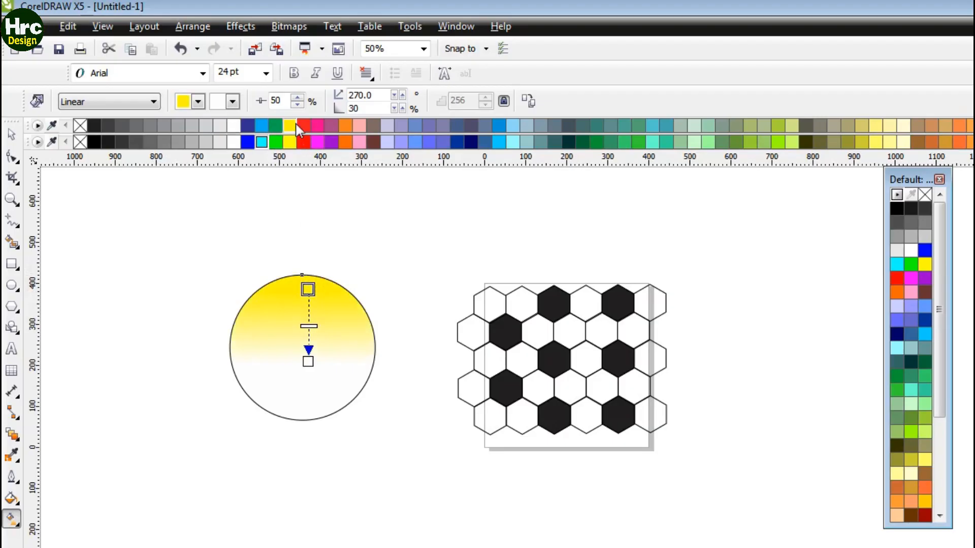
Step: Change the circle's gradient to Radial, with a black outer color reaching well beyond the circle's edge
{"action": "left_click", "coordinate": [155, 103]}
{"action": "left_click", "coordinate": [81, 148]}
{"action": "mouse_move", "coordinate": [305, 376]}
{"action": "left_mouse_down"}
{"action": "mouse_move", "coordinate": [316, 467]}
{"action": "mouse_move", "coordinate": [304, 525]}
{"action": "left_mouse_up"}
{"action": "left_click", "coordinate": [94, 125]}
{"action": "left_click_drag", "start_coordinate": [300, 513], "coordinate": [306, 430]}
{"action": "key", "text": "ctrl+z"}
{"action": "key", "text": "ctrl+z"}
Step: Center the radial gradient's white highlight on the circle and set the gradient midpoint to 39%
{"action": "left_click_drag", "start_coordinate": [304, 351], "coordinate": [301, 347]}
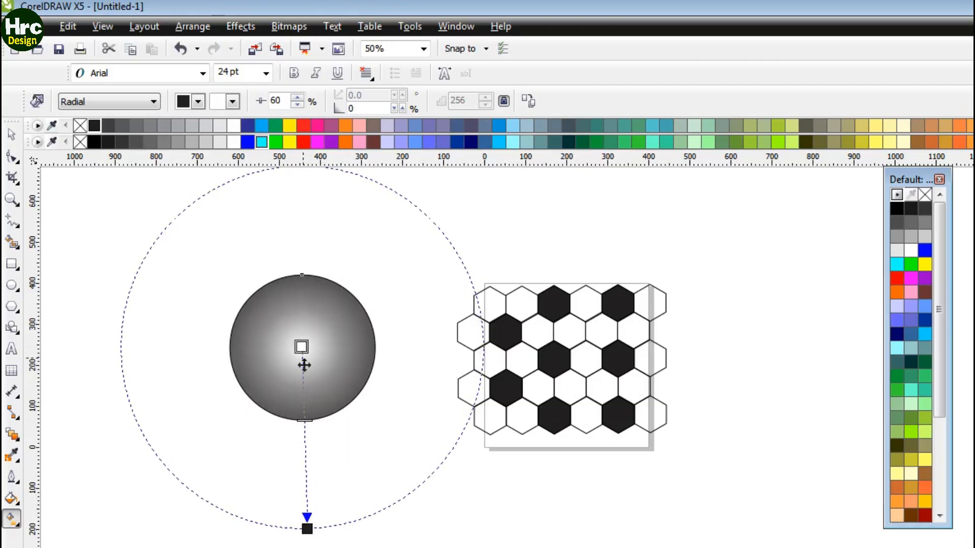
{"action": "left_click_drag", "start_coordinate": [305, 433], "coordinate": [305, 460]}
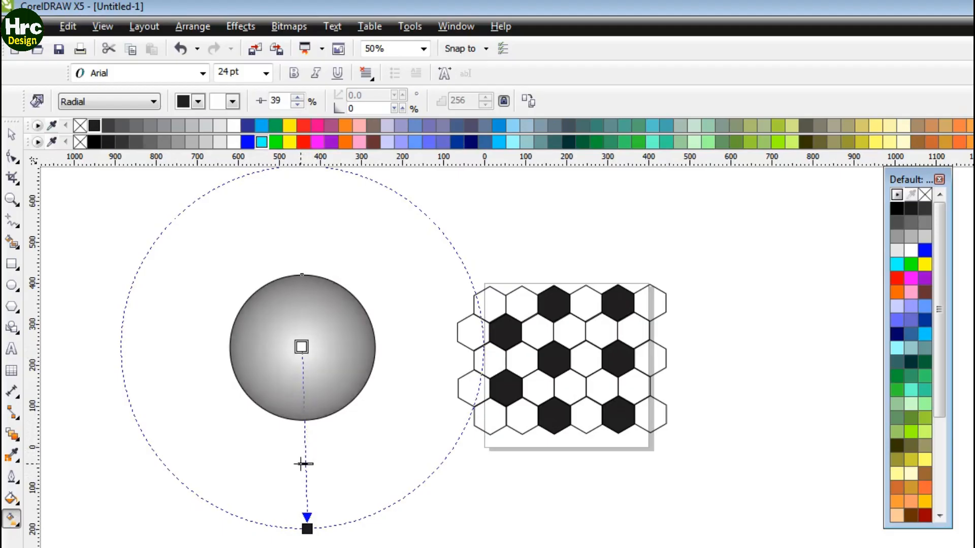
{"action": "left_click", "coordinate": [135, 228]}
{"action": "left_click", "coordinate": [11, 134]}
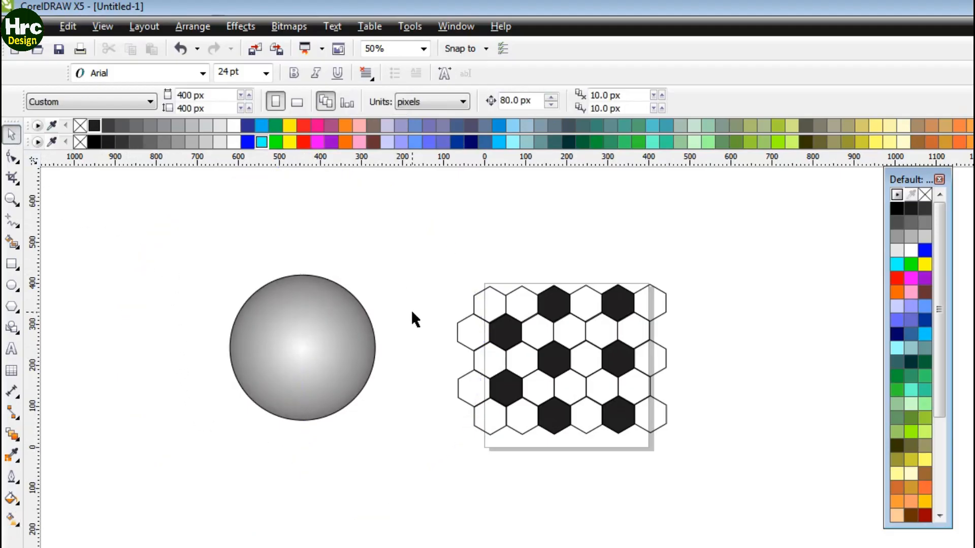
Step: Set the gradient circle's outline width to 4 px
{"action": "key", "text": "z"}
{"action": "left_click_drag", "start_coordinate": [202, 233], "coordinate": [707, 476]}
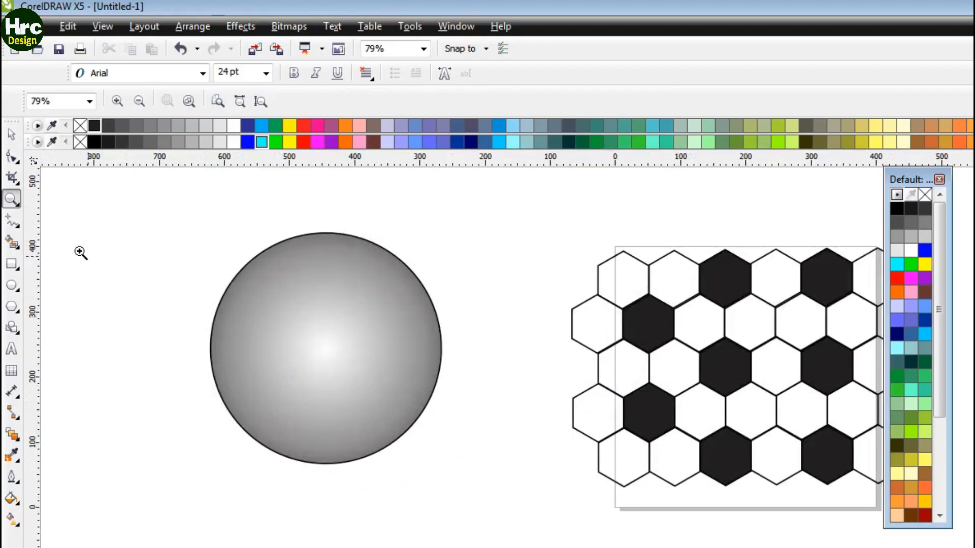
{"action": "key", "text": "space"}
{"action": "left_click", "coordinate": [333, 324]}
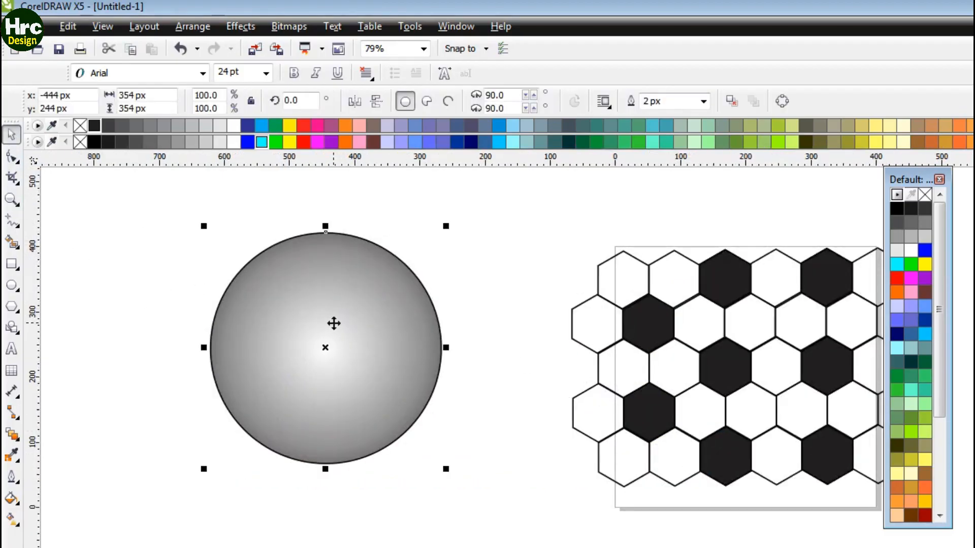
{"action": "key", "text": "F12"}
{"action": "left_click", "coordinate": [468, 211]}
{"action": "left_click", "coordinate": [432, 276]}
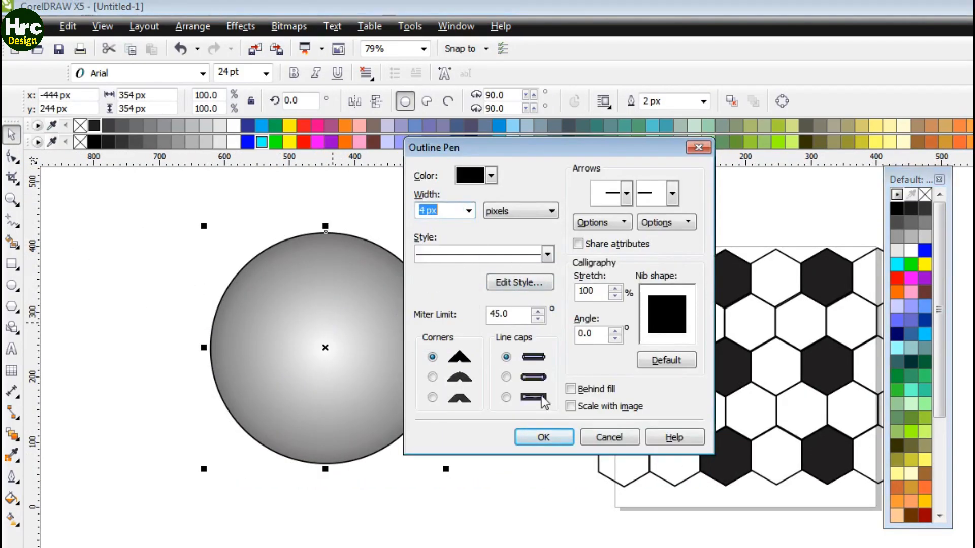
{"action": "left_click", "coordinate": [544, 437]}
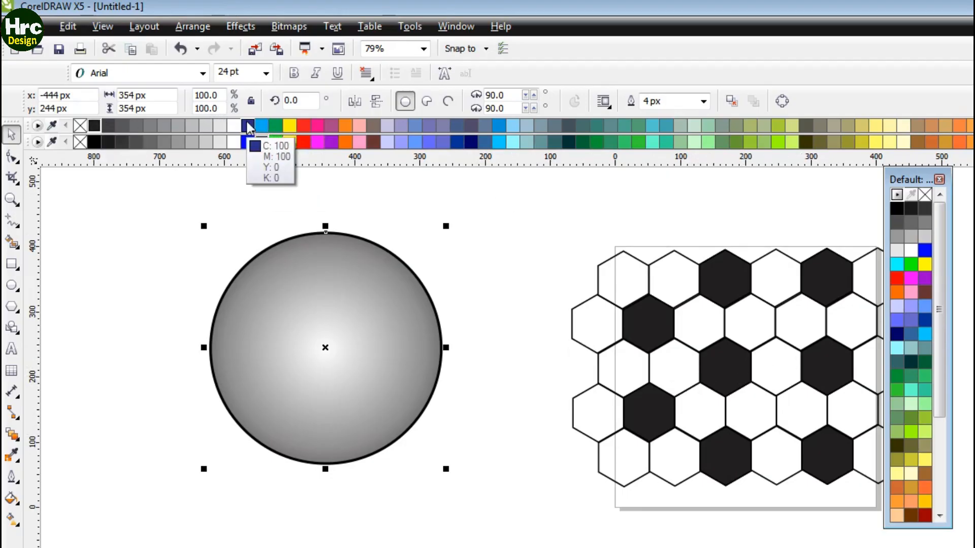
Step: Recolor the circle's outline, trying brown and red before settling on yellow
{"action": "right_click", "coordinate": [373, 126]}
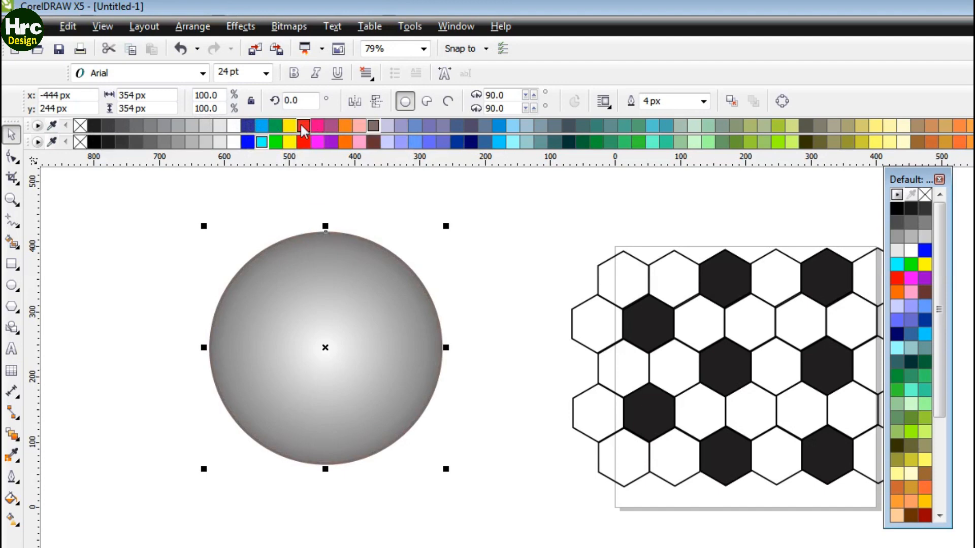
{"action": "key", "text": "F12"}
{"action": "left_click", "coordinate": [491, 176]}
{"action": "left_click", "coordinate": [501, 218]}
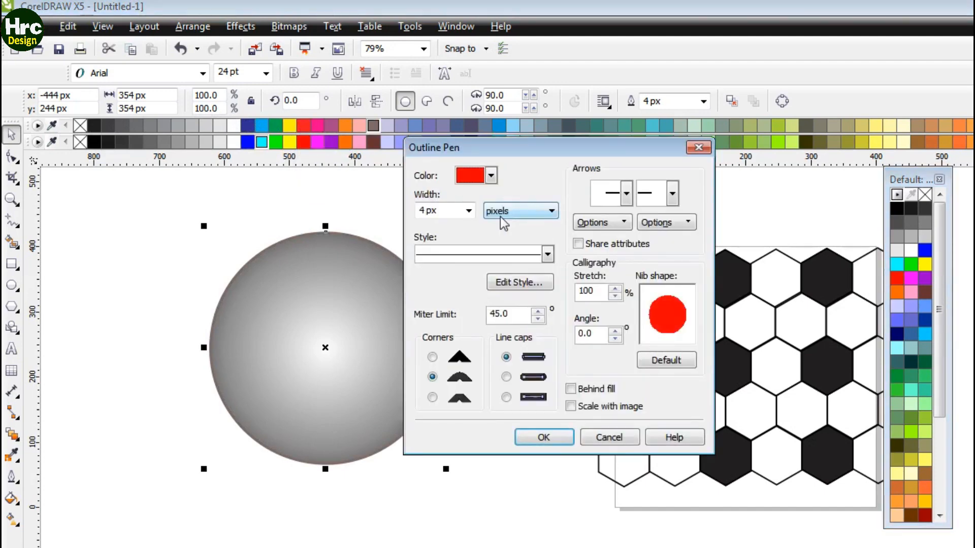
{"action": "left_click", "coordinate": [543, 437]}
{"action": "right_click", "coordinate": [289, 142]}
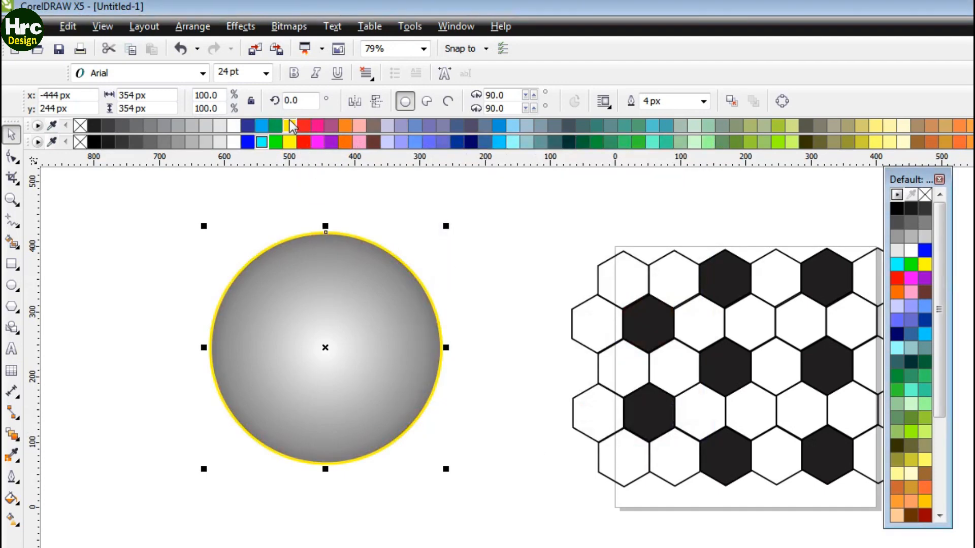
Step: Recolor the circle's outline, trying brown, black and several grays before settling on dark gray
{"action": "right_click", "coordinate": [376, 126]}
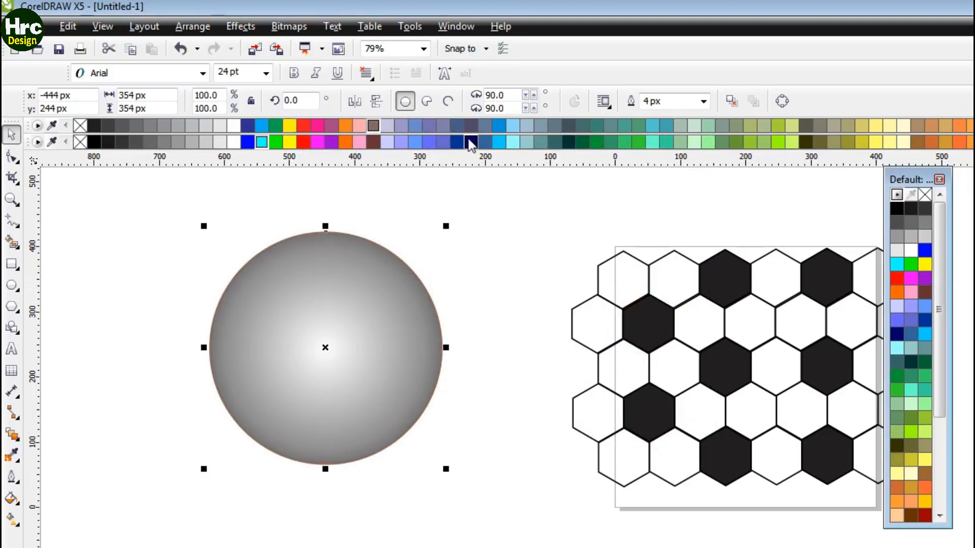
{"action": "right_click", "coordinate": [94, 126]}
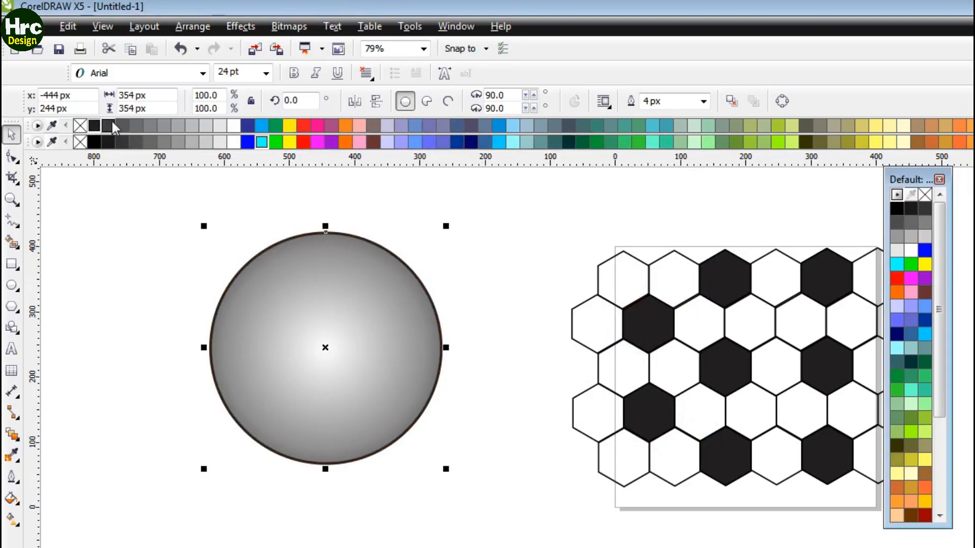
{"action": "right_click", "coordinate": [136, 123]}
{"action": "right_click", "coordinate": [164, 123]}
{"action": "right_click", "coordinate": [121, 123]}
{"action": "right_click", "coordinate": [107, 123]}
{"action": "right_click", "coordinate": [120, 123]}
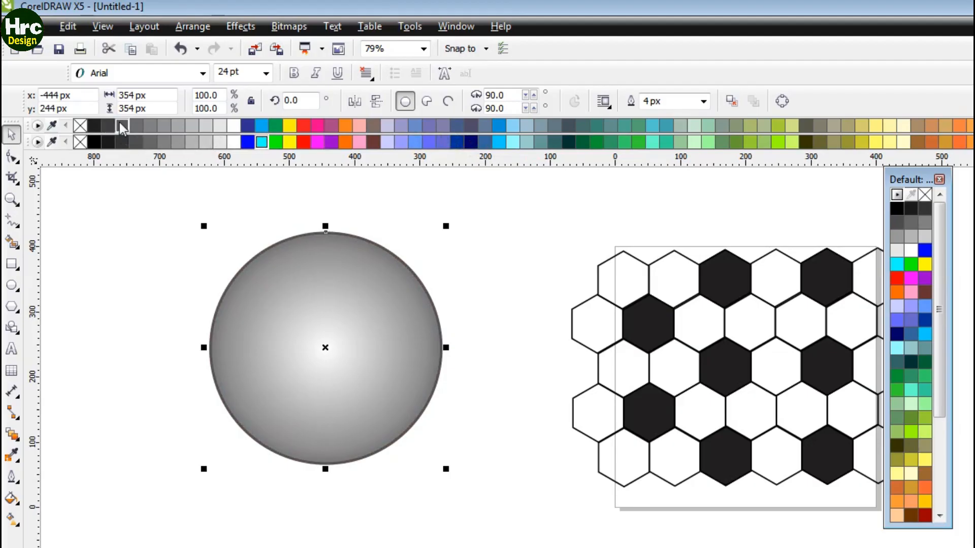
Step: Move the hexagon honeycomb next to the gradient circle and PowerClip it inside the circle
{"action": "left_click_drag", "start_coordinate": [746, 326], "coordinate": [639, 316]}
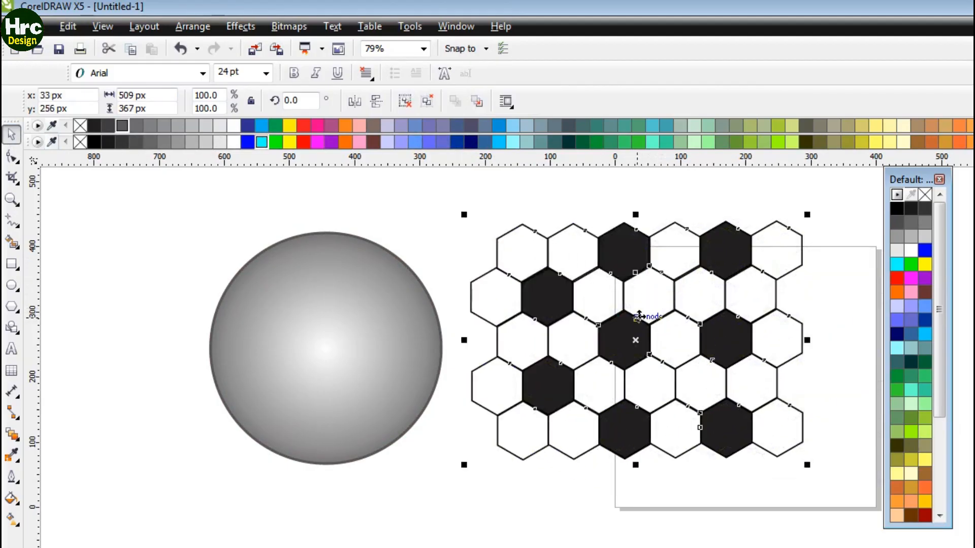
{"action": "left_click", "coordinate": [238, 26]}
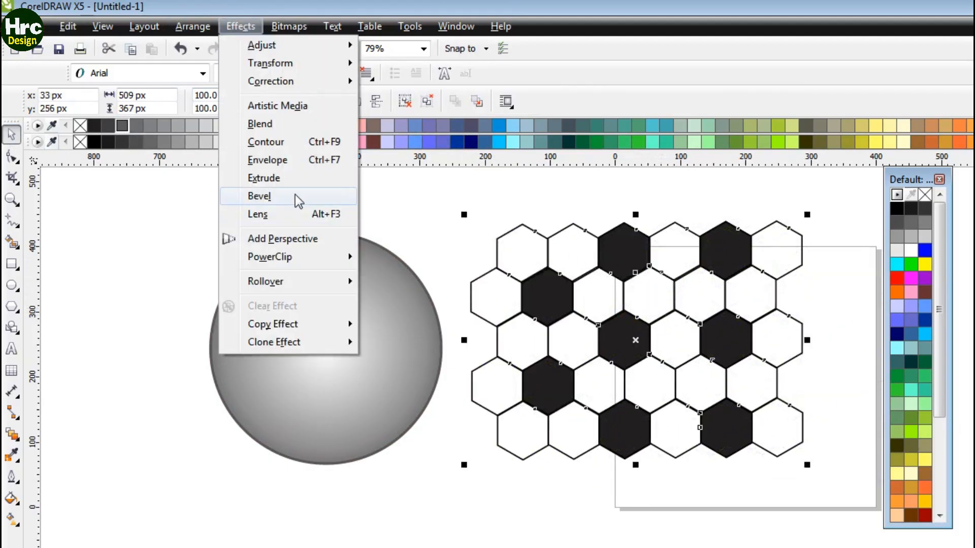
{"action": "mouse_move", "coordinate": [343, 258]}
{"action": "left_click", "coordinate": [379, 259]}
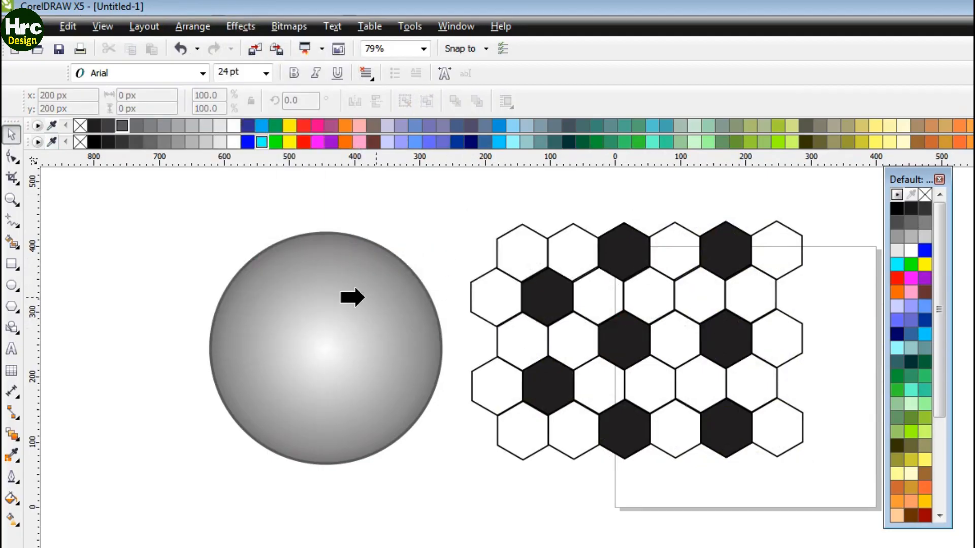
{"action": "left_click", "coordinate": [364, 298]}
Step: Open the circle's PowerClip contents for editing and move the honeycomb over the circle's outline
{"action": "right_click", "coordinate": [332, 297]}
{"action": "left_click", "coordinate": [406, 26]}
{"action": "left_click_drag", "start_coordinate": [670, 314], "coordinate": [351, 315]}
Step: Enlarge the honeycomb to about 559 x 440 px and position it with a black hexagon near the circle's center
{"action": "left_click_drag", "start_coordinate": [319, 465], "coordinate": [330, 491]}
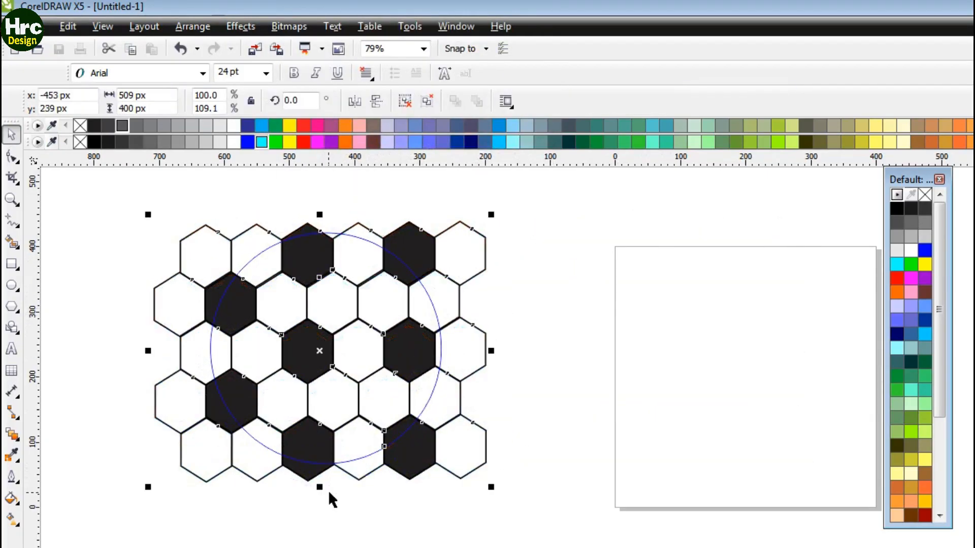
{"action": "left_click_drag", "start_coordinate": [411, 390], "coordinate": [411, 382]}
{"action": "left_click_drag", "start_coordinate": [491, 479], "coordinate": [523, 505]}
{"action": "left_click_drag", "start_coordinate": [479, 461], "coordinate": [472, 447]}
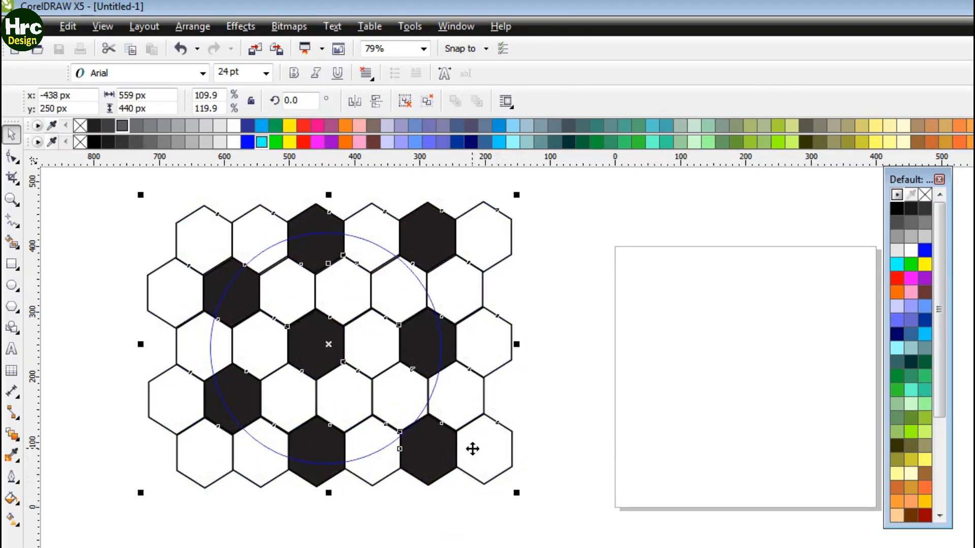
Step: Finish editing the PowerClip contents and select the soccer ball
{"action": "left_click", "coordinate": [472, 447]}
{"action": "left_click", "coordinate": [625, 432]}
{"action": "left_click", "coordinate": [427, 352]}
{"action": "right_click", "coordinate": [465, 336]}
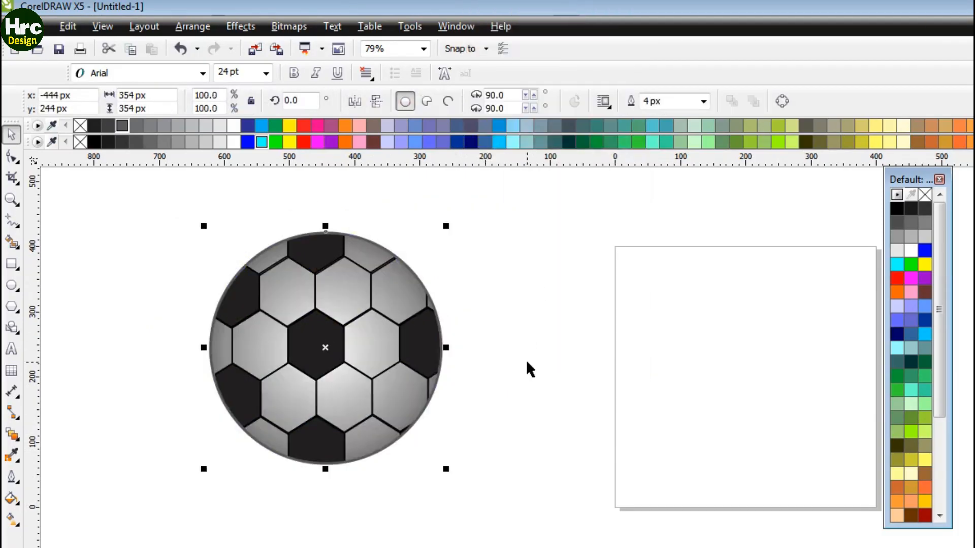
Step: Scale the soccer ball proportionally to about 418 px and move it closer to the page
{"action": "left_click_drag", "start_coordinate": [446, 469], "coordinate": [488, 511]}
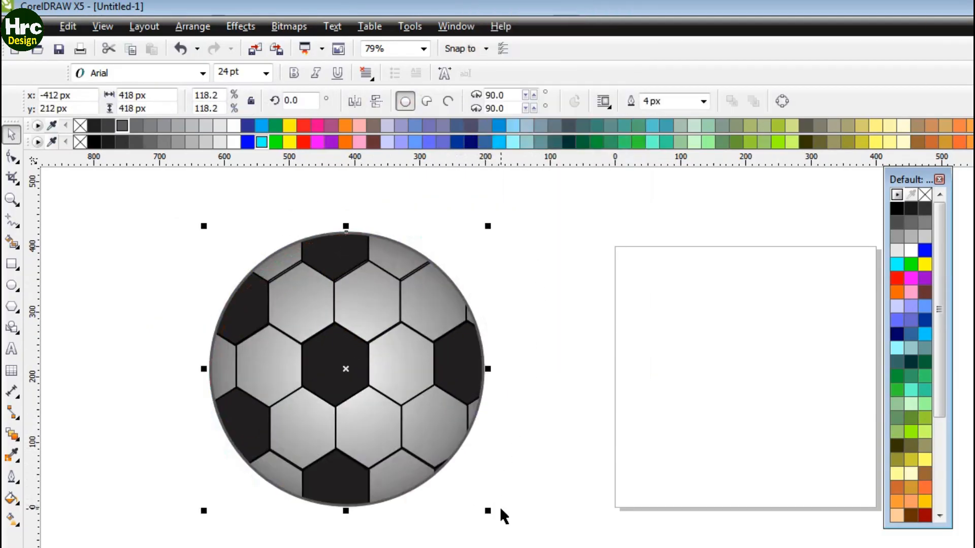
{"action": "left_click", "coordinate": [500, 509]}
{"action": "left_click_drag", "start_coordinate": [374, 362], "coordinate": [501, 344]}
{"action": "left_click", "coordinate": [690, 362]}
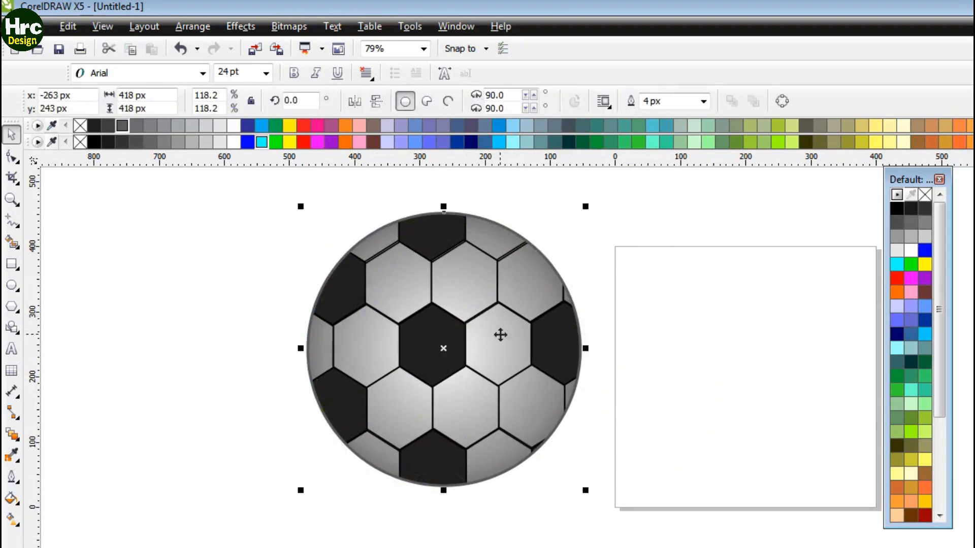
Step: Enlarge the soccer ball a little more, shift it slightly up and away from the page, and deselect it
{"action": "left_click", "coordinate": [722, 350]}
{"action": "left_click", "coordinate": [501, 344]}
{"action": "left_click_drag", "start_coordinate": [586, 492], "coordinate": [615, 521]}
{"action": "left_click_drag", "start_coordinate": [539, 406], "coordinate": [517, 388]}
{"action": "left_click", "coordinate": [683, 406]}
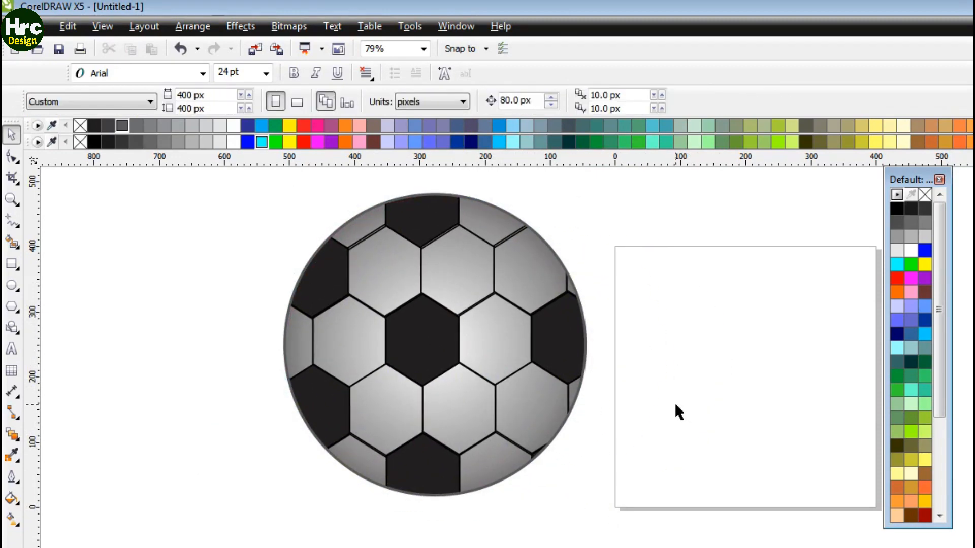